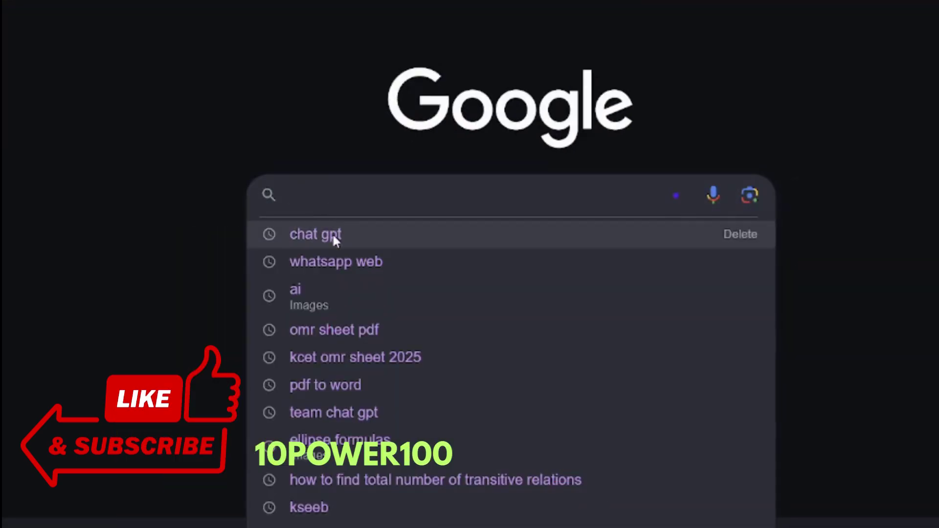
- Search Google for 'chat gpt' using the recent-search suggestion
left_click(332, 234)
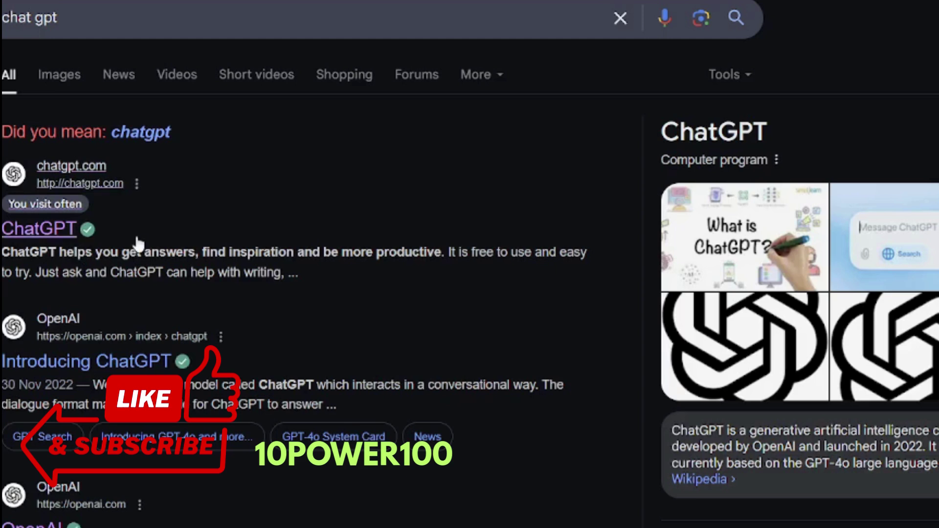
- Open chatgpt.com from the results and bring up the prompt box's attachment menu
left_click(36, 227)
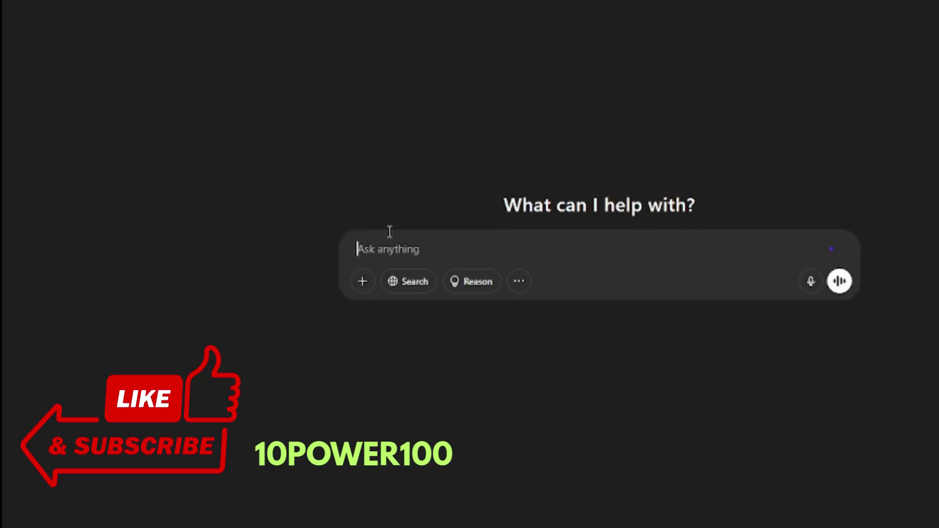
left_click(364, 288)
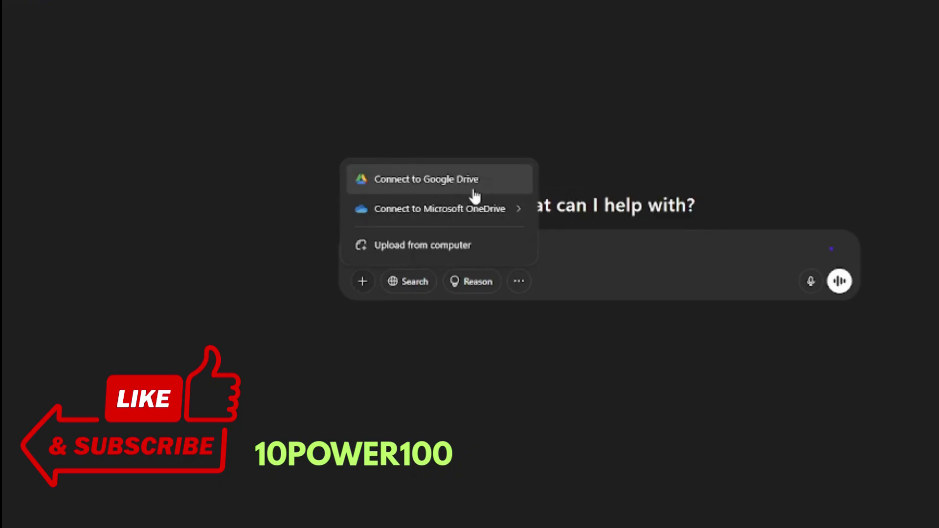
mouse_move(499, 221)
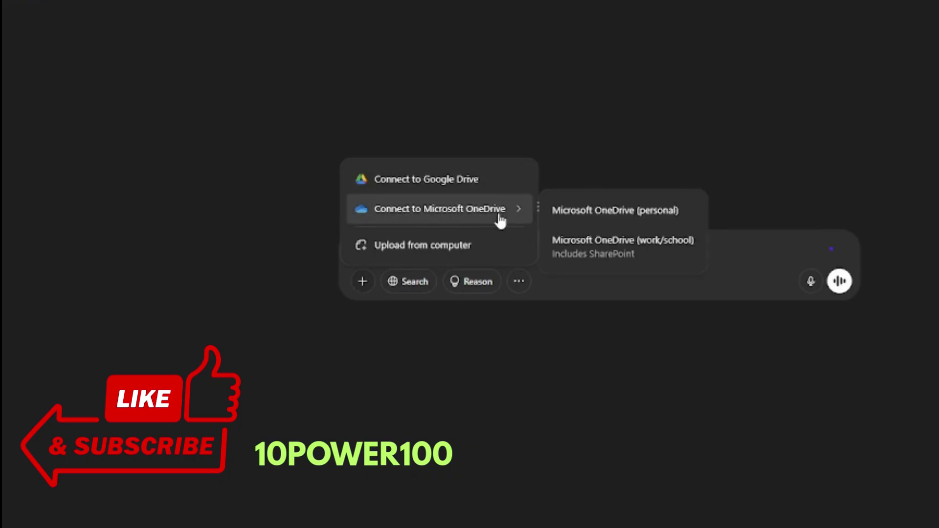
- Upload every past paper in the Old papers-CET folder from the computer to the chat
left_click(477, 246)
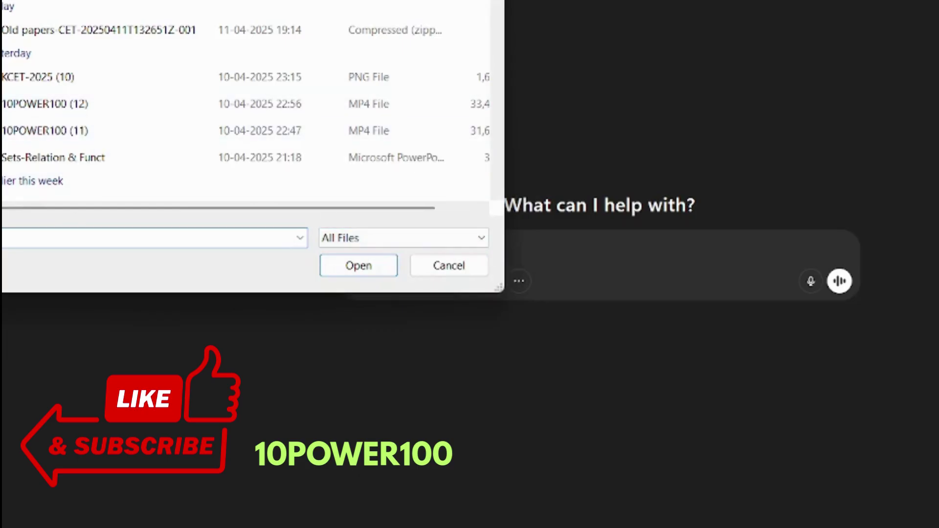
scroll(119, 74, "down", 5)
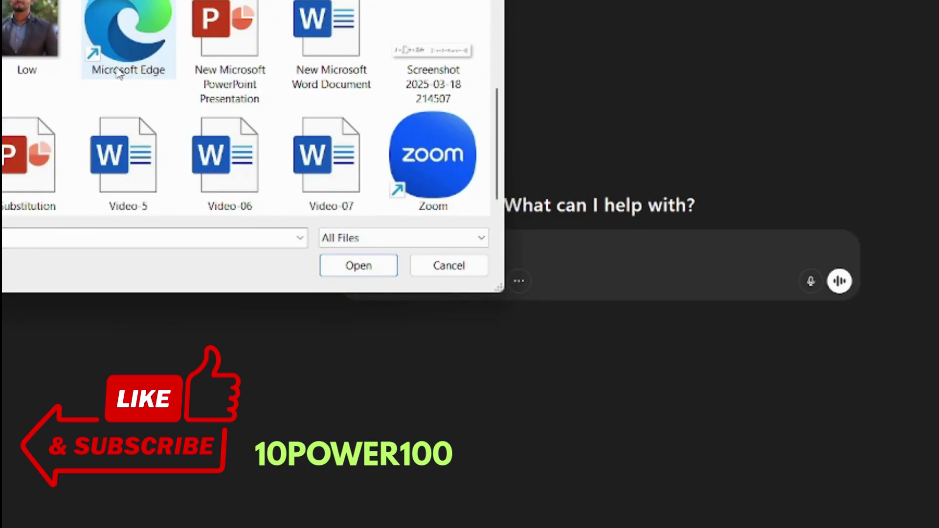
scroll(232, 100, "down", 5)
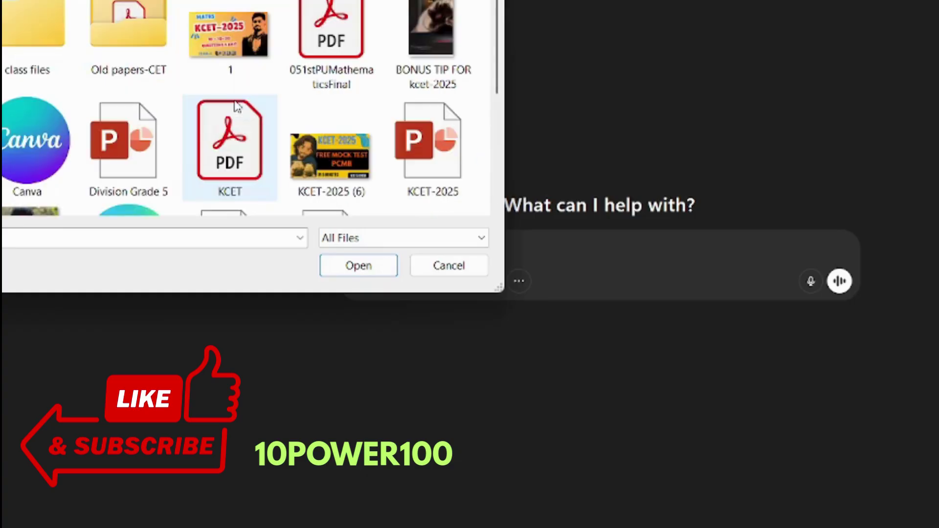
double_click(122, 42)
scroll(122, 25, "down", 1)
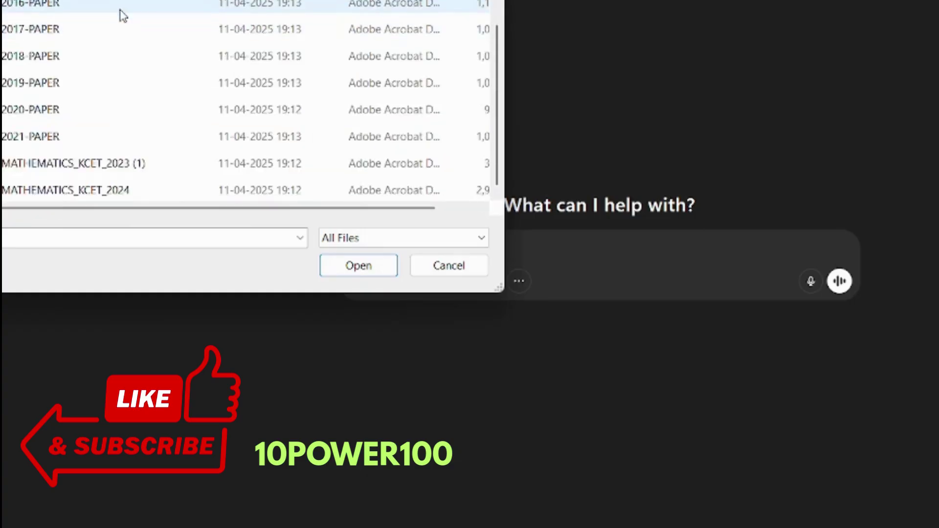
scroll(141, 86, "up", 1)
scroll(92, 22, "down", 1)
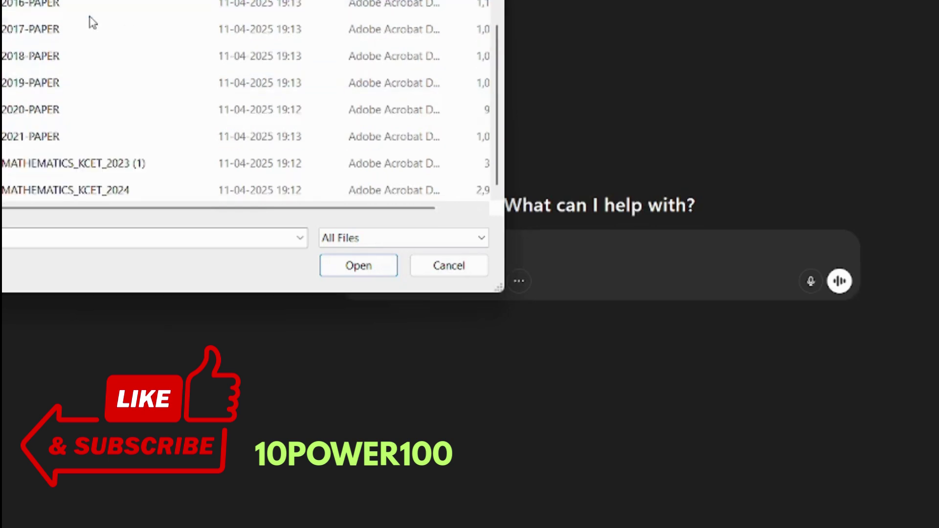
scroll(146, 103, "up", 1)
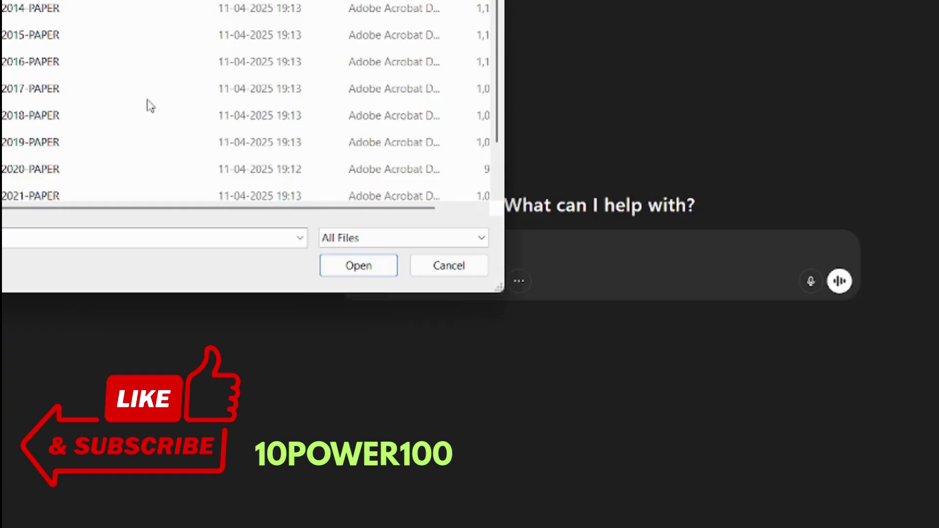
key("ctrl+a")
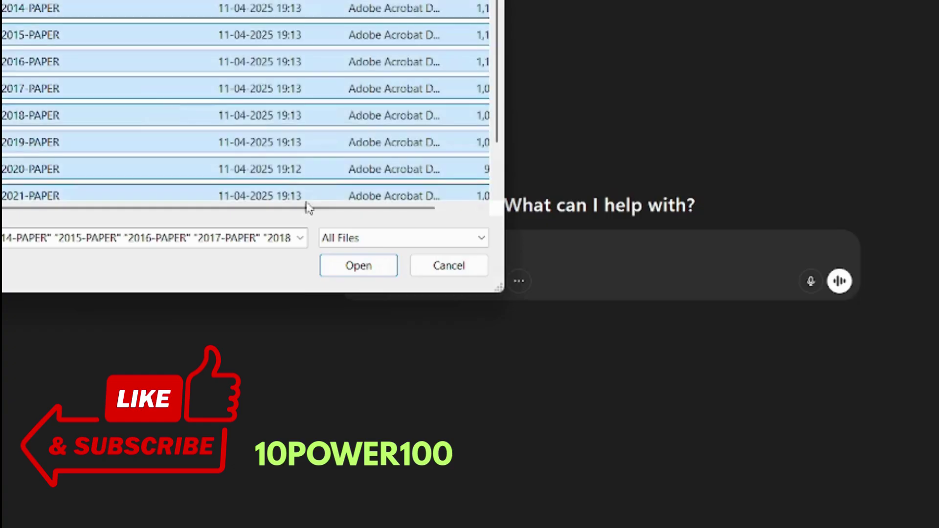
left_click(359, 266)
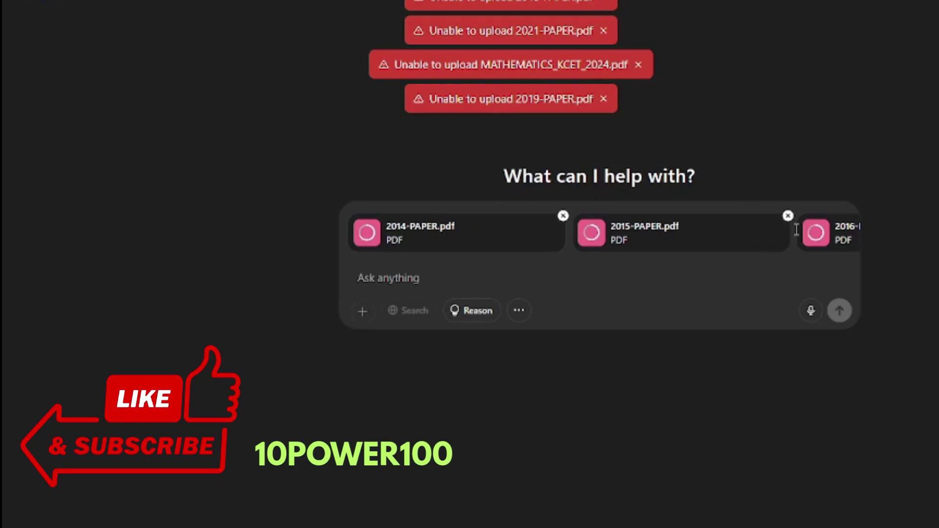
- Dismiss the four 'Unable to upload' notices and close the upgrade offer shown on retrying +
left_click(604, 98)
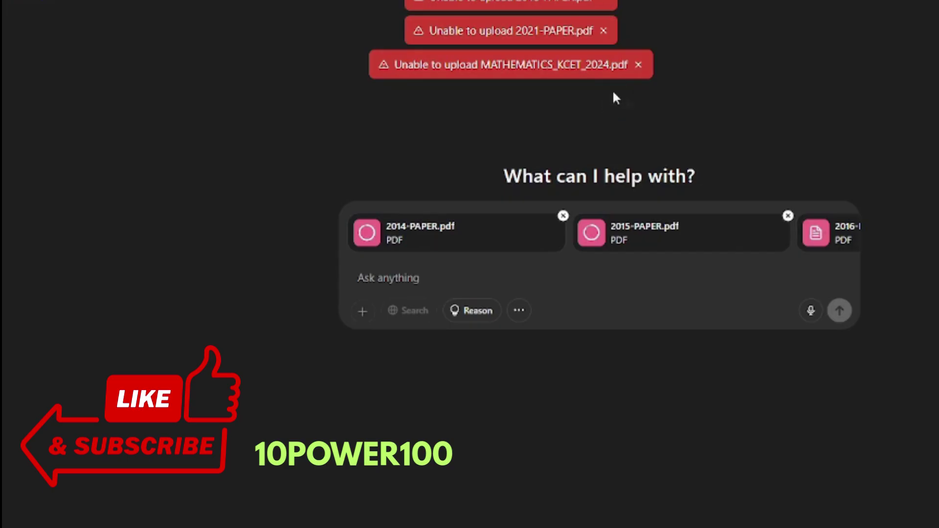
left_click(638, 64)
left_click(605, 31)
left_click(603, 3)
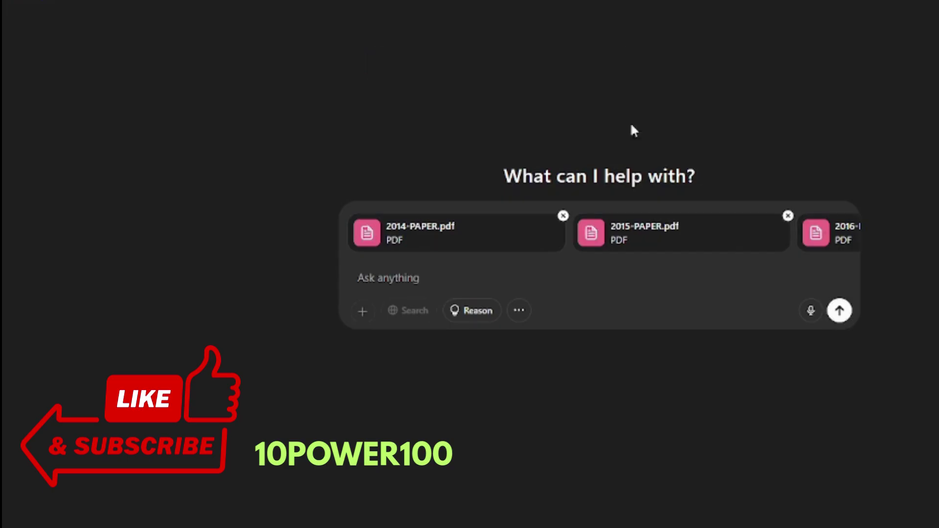
left_click(368, 309)
left_click(796, 272)
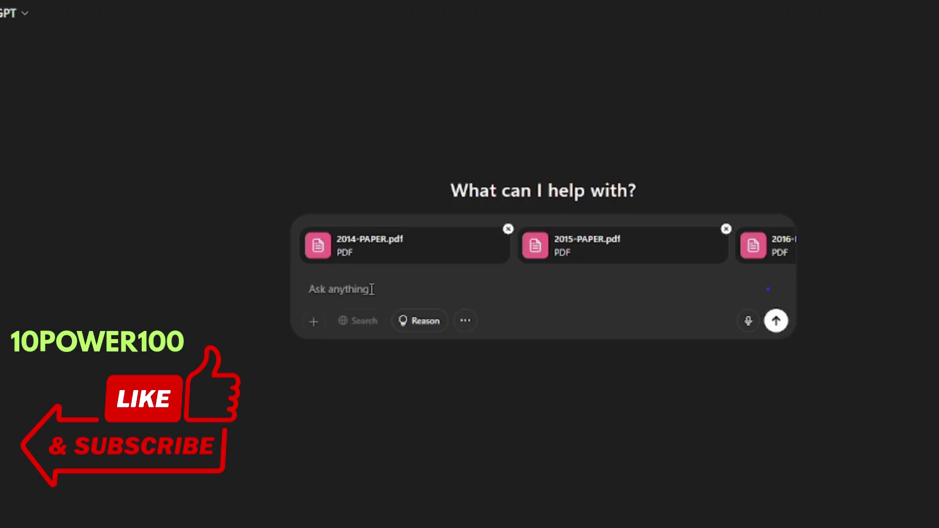
- Ask ChatGPT to analyse all papers for important questions, synopsis, chapterwise weightage and formulas
type("ANALY")
key("BackSpace")
key("BackSpace")
key("BackSpace")
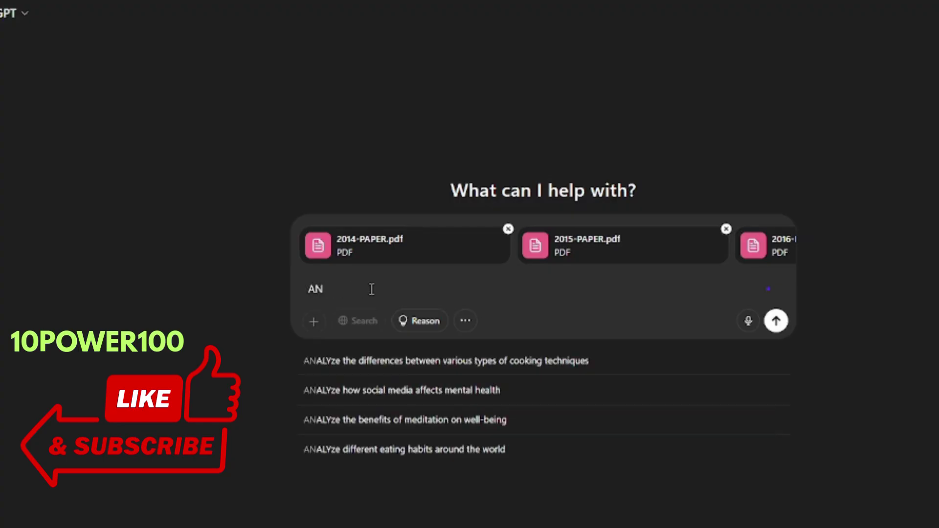
key("BackSpace")
type("na")
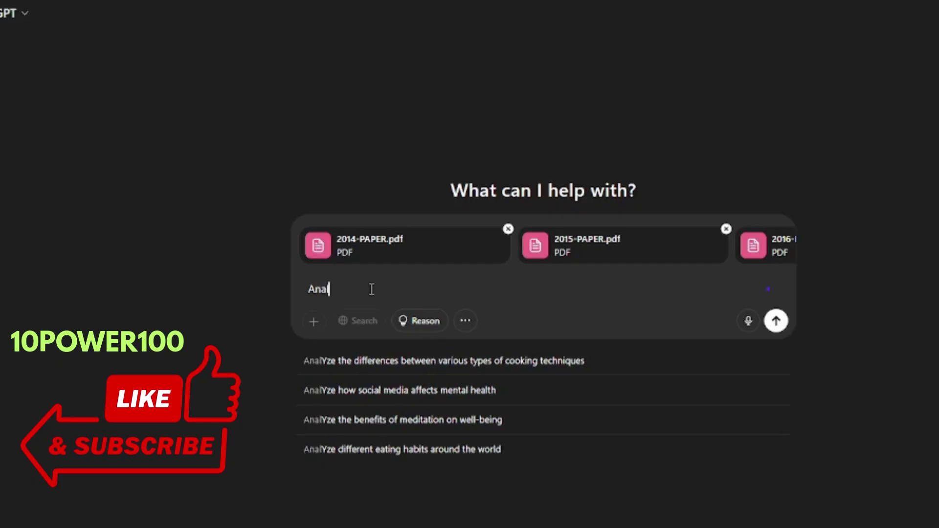
type("lyse all t")
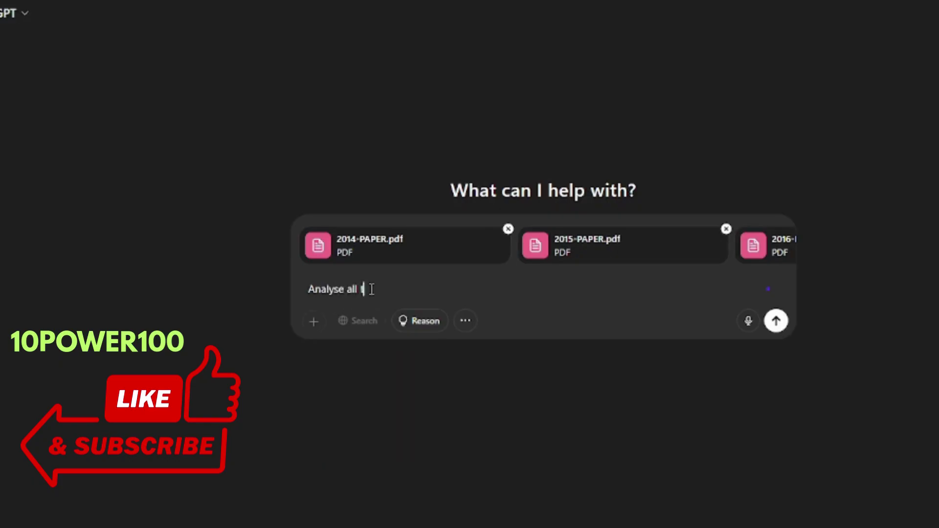
type("hese papers and g")
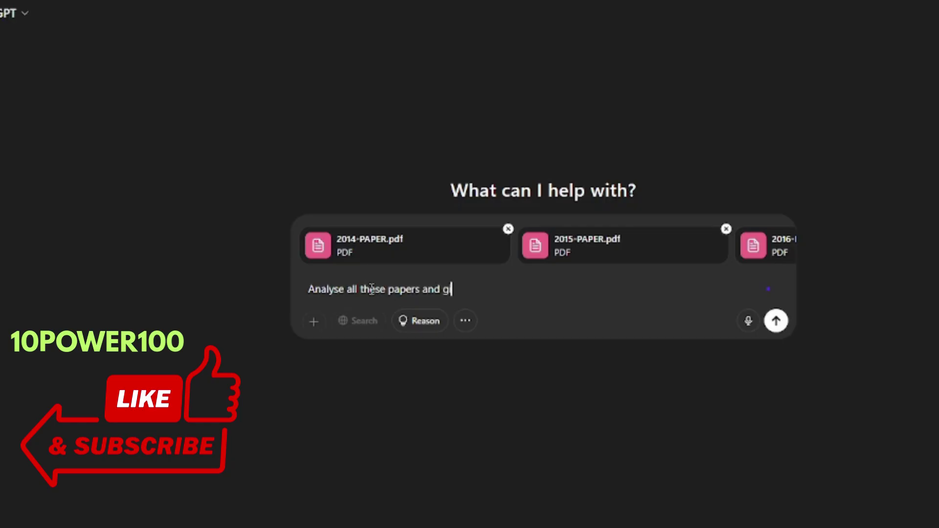
type("ive me all important ")
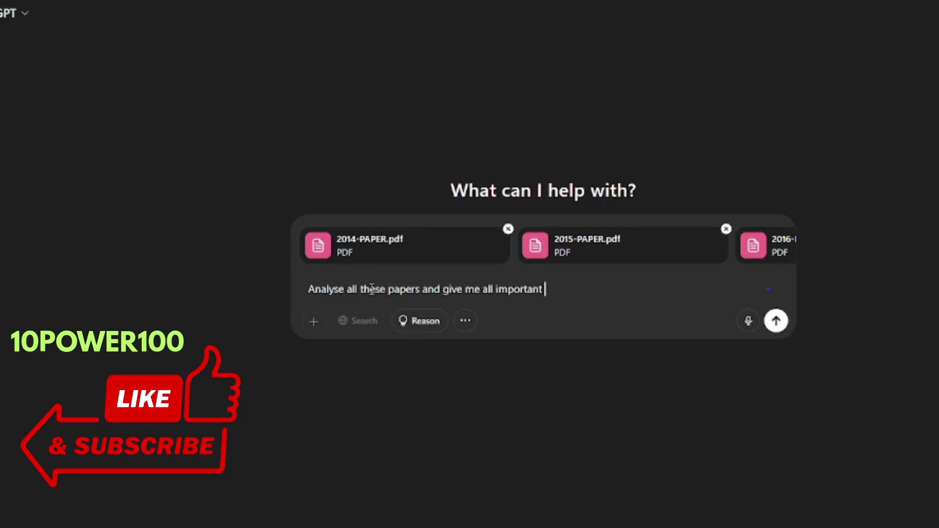
type("questions, sync")
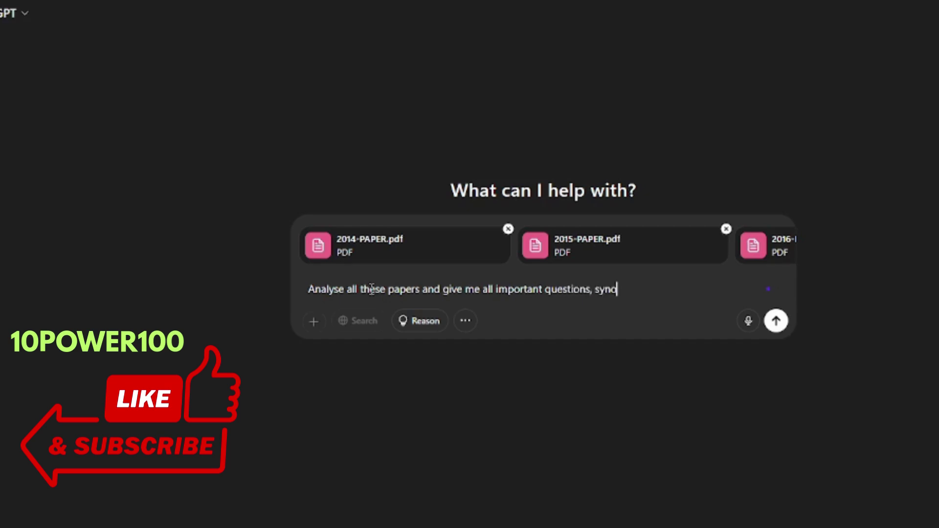
type("psis, chapterwis")
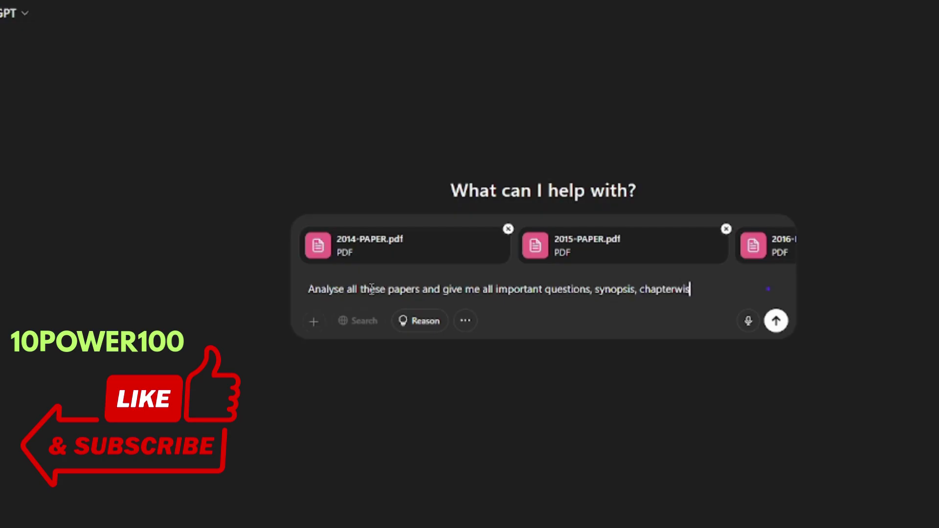
type("e weightage")
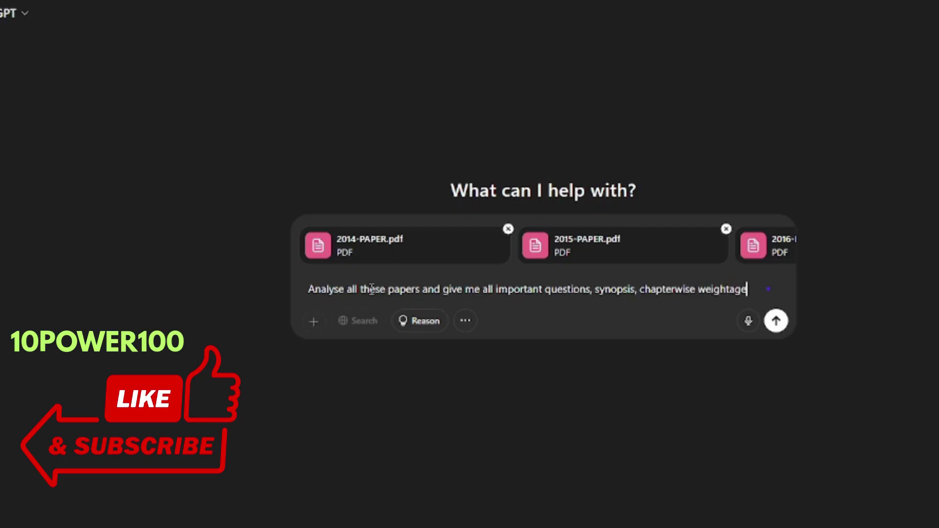
type(", ")
type("and impo")
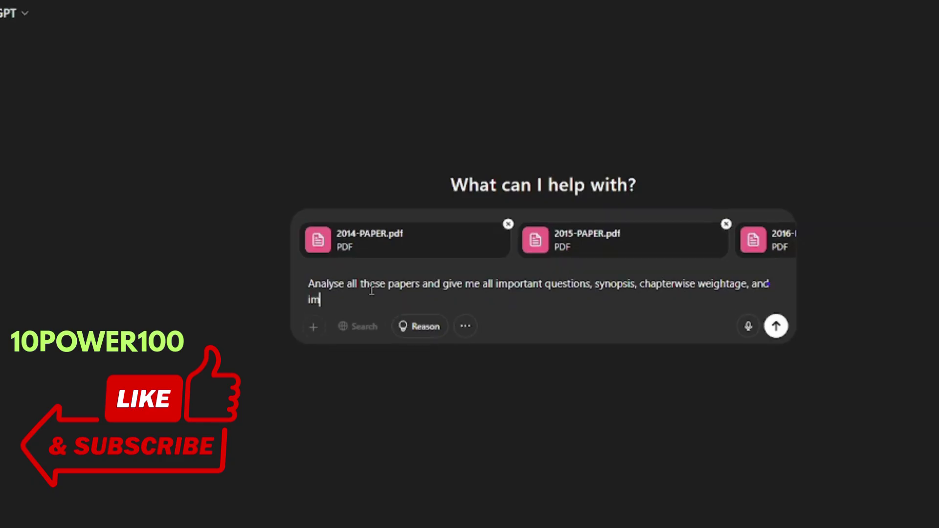
type("rtant formulas")
key("Return")
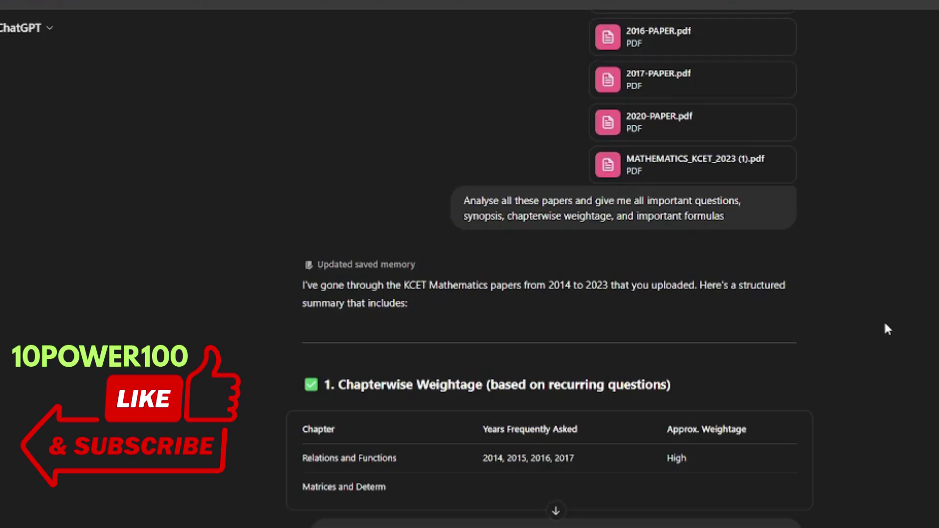
- Scroll down the streaming reply until the weightage table's last row, Mathematical Reasoning, appears
scroll(515, 324, "down", 1)
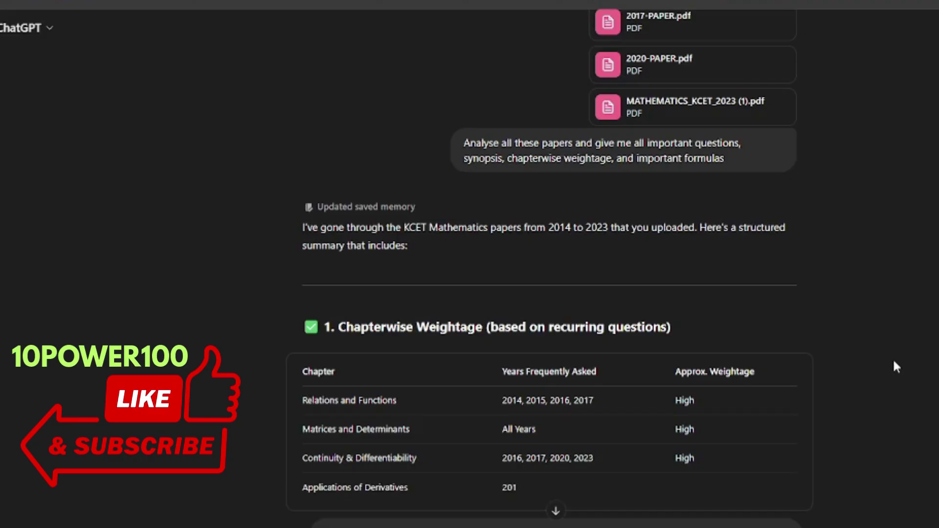
scroll(893, 368, "down", 1)
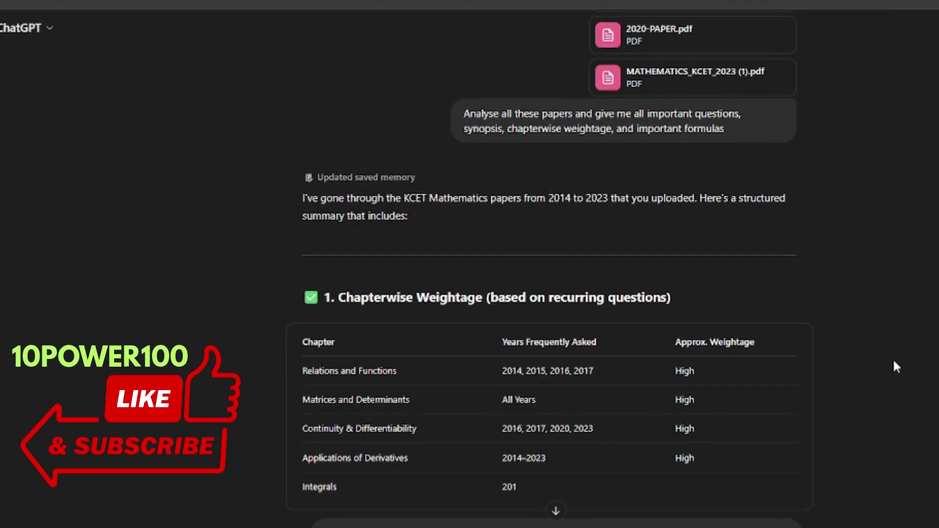
scroll(893, 367, "down", 1)
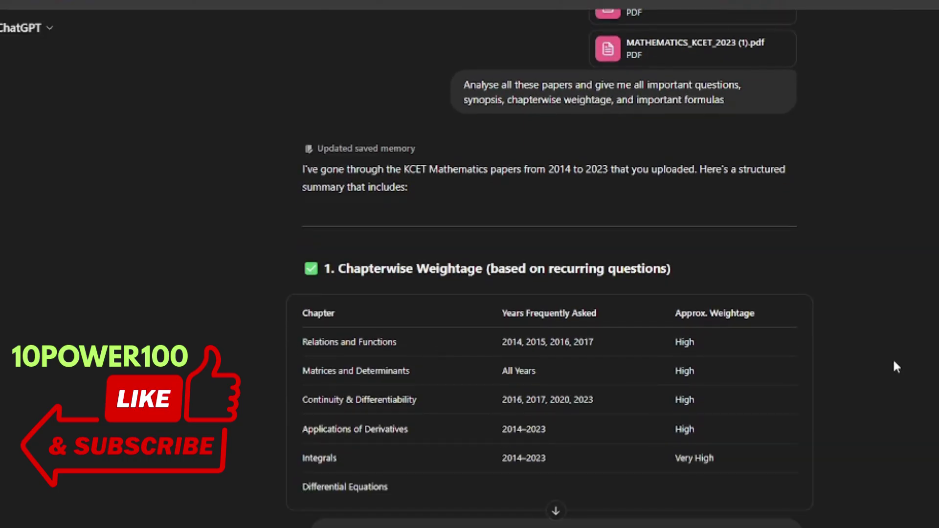
scroll(896, 367, "down", 1)
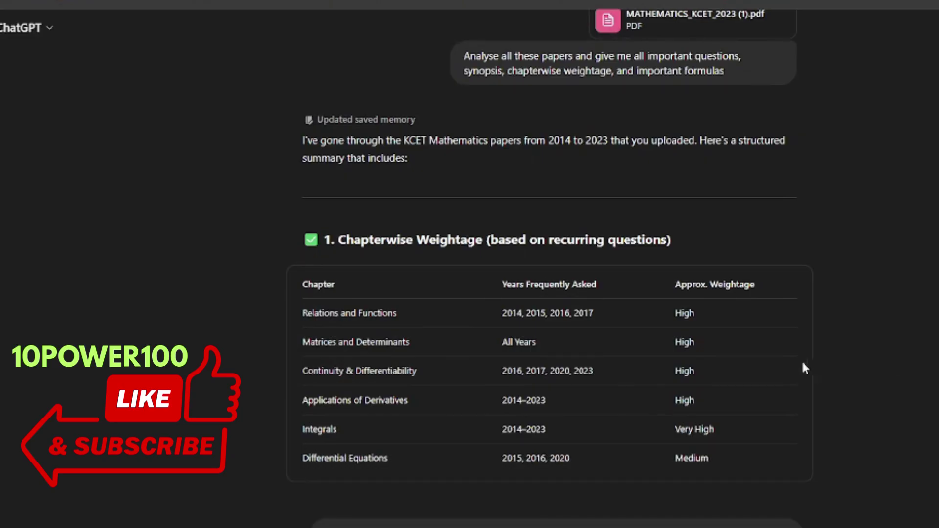
scroll(876, 380, "down", 1)
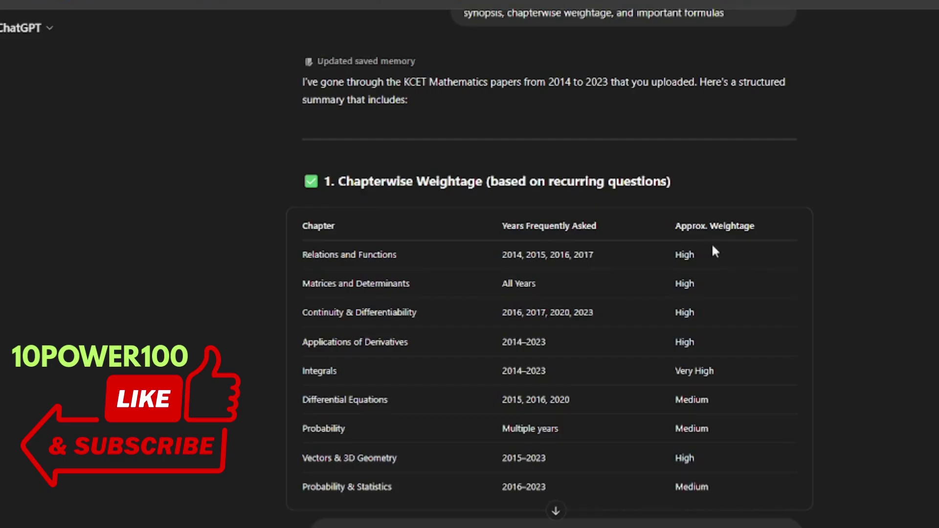
scroll(753, 422, "down", 1)
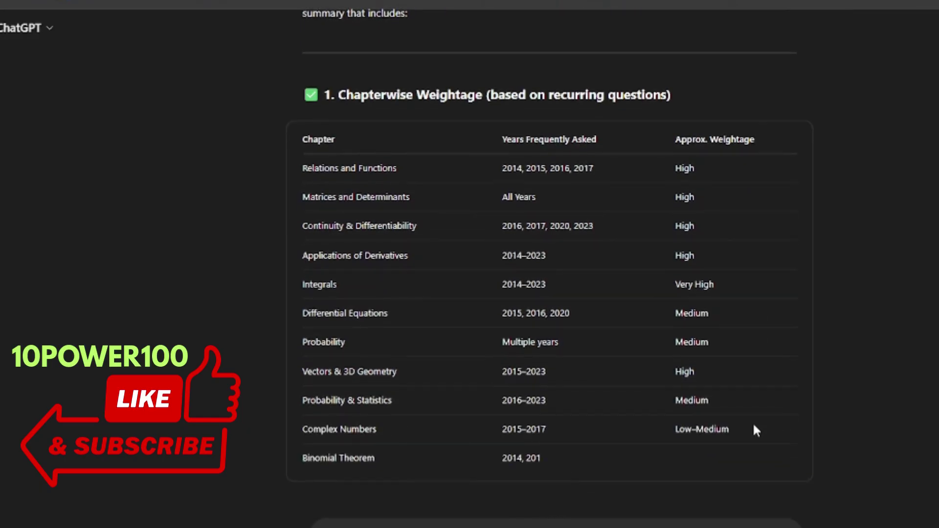
scroll(605, 410, "down", 1)
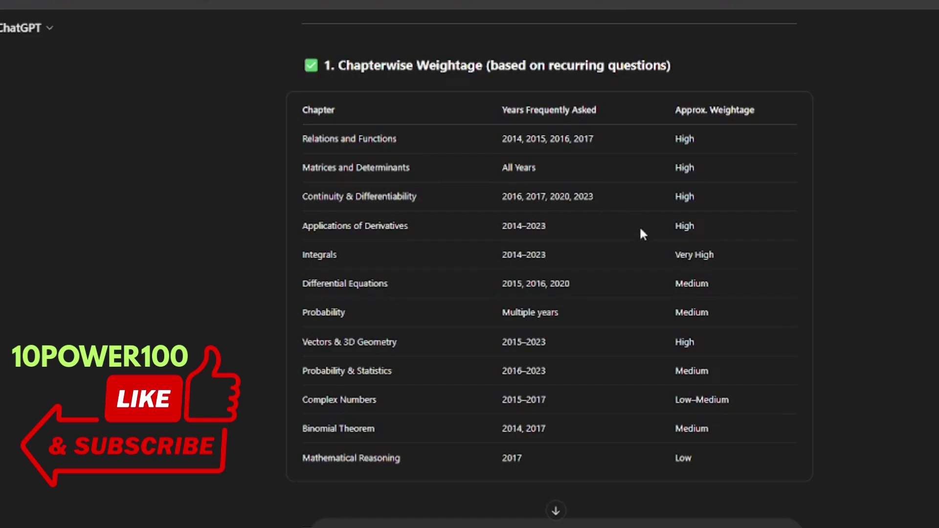
- Scroll through the Chapterwise Important Formulas from Relations and Functions down to Probability
scroll(595, 267, "down", 4)
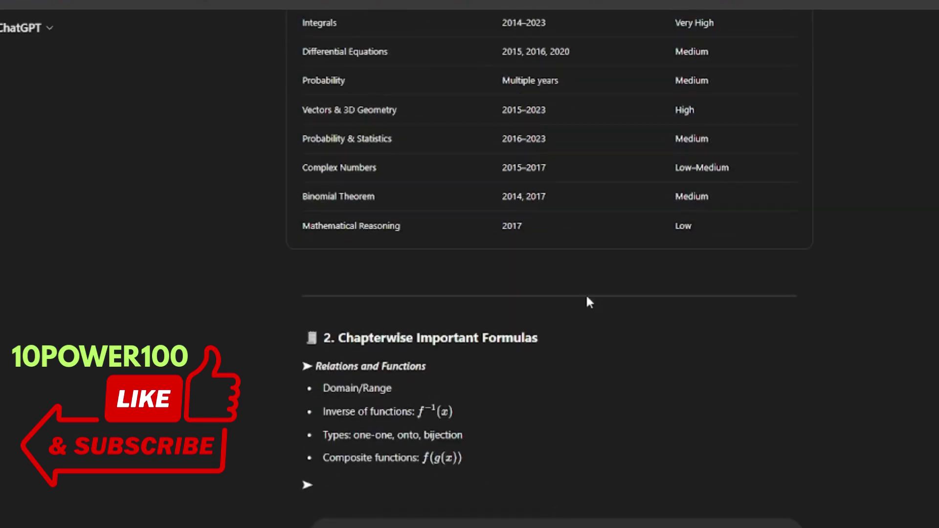
scroll(548, 372, "down", 1)
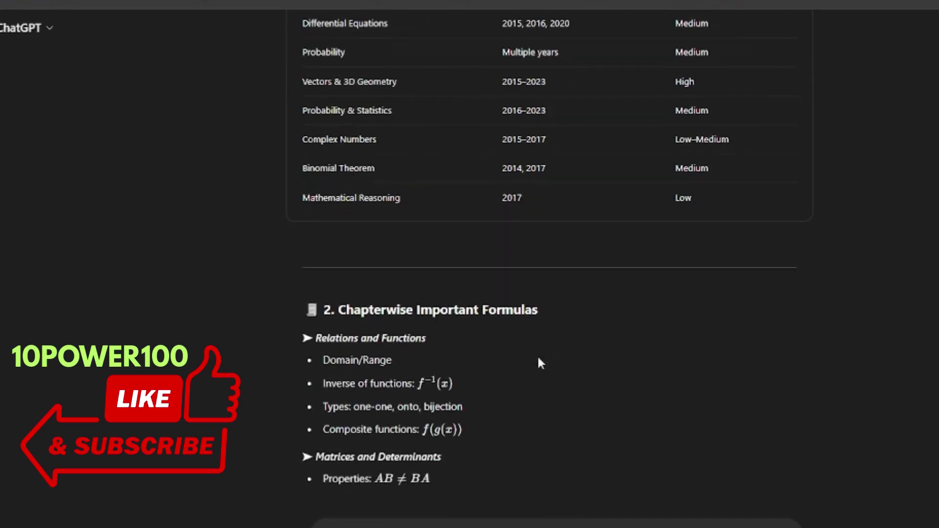
scroll(506, 342, "down", 2)
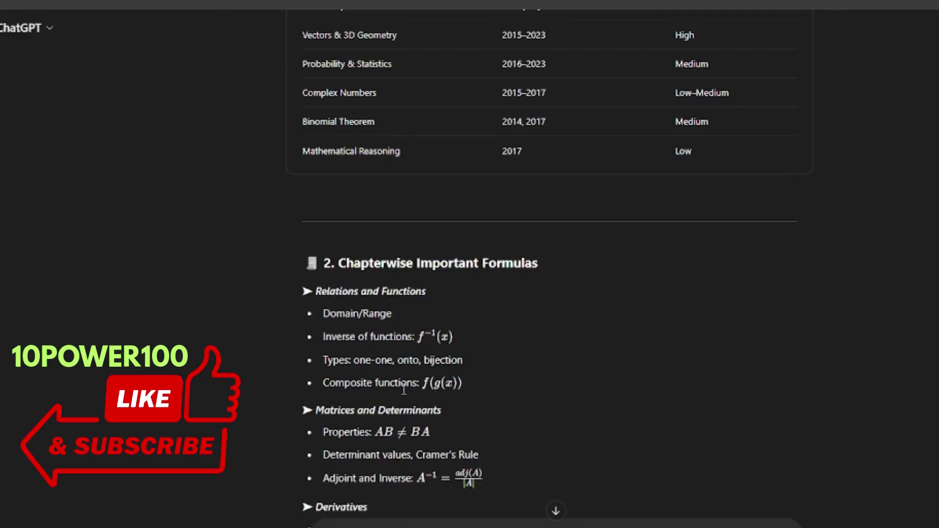
scroll(472, 388, "down", 1)
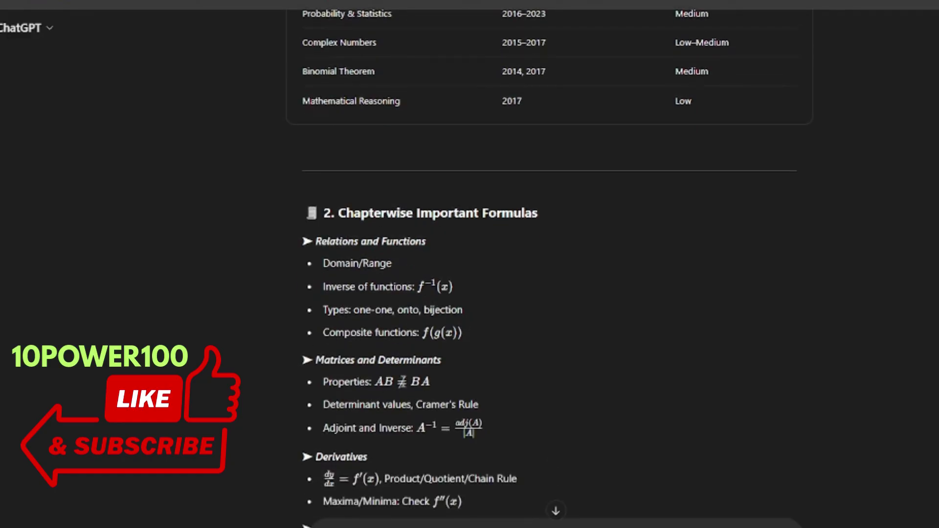
scroll(490, 397, "down", 2)
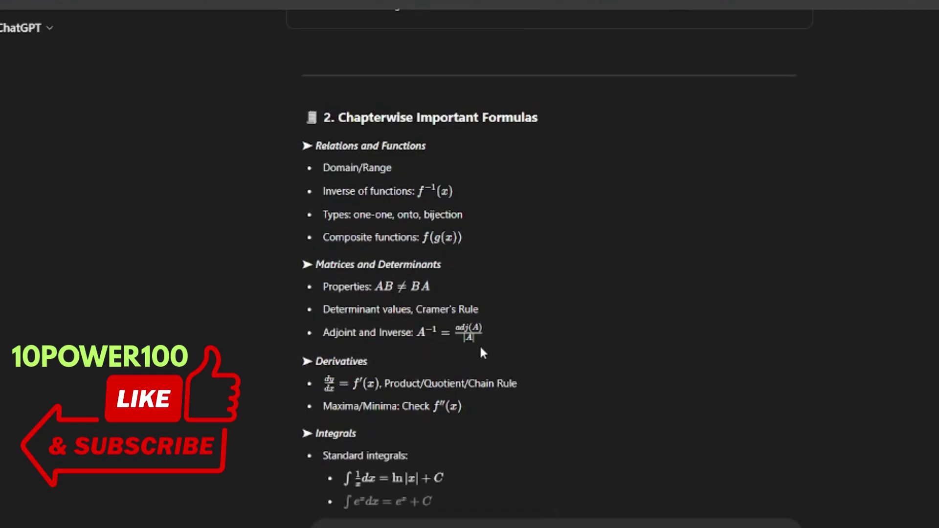
scroll(504, 381, "down", 1)
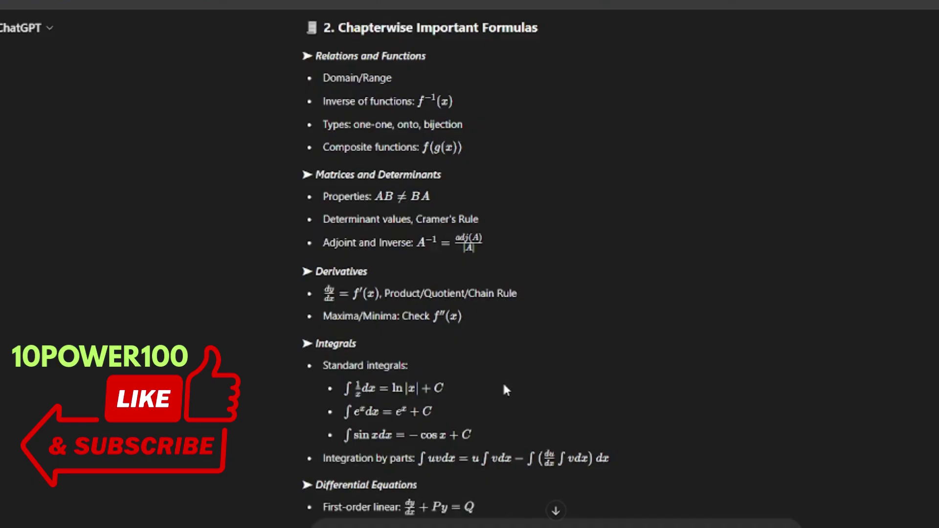
scroll(506, 390, "down", 2)
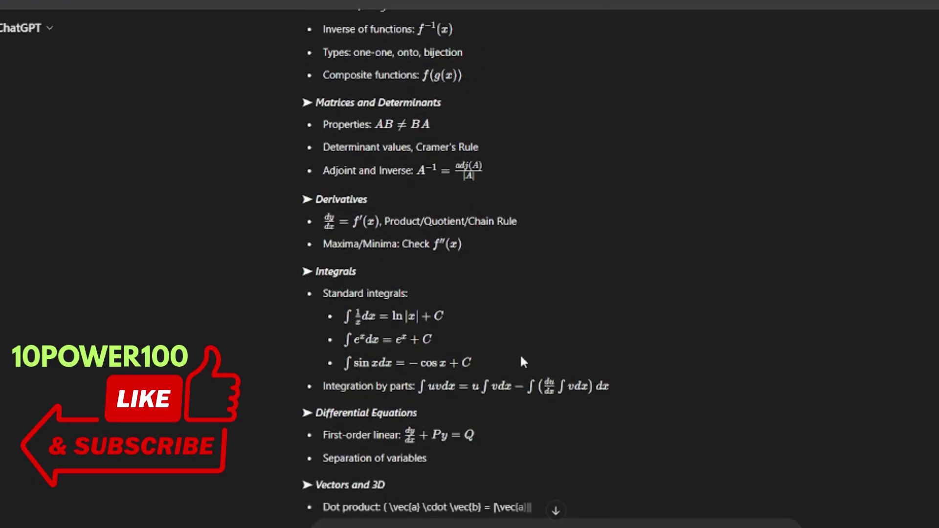
scroll(543, 383, "down", 1)
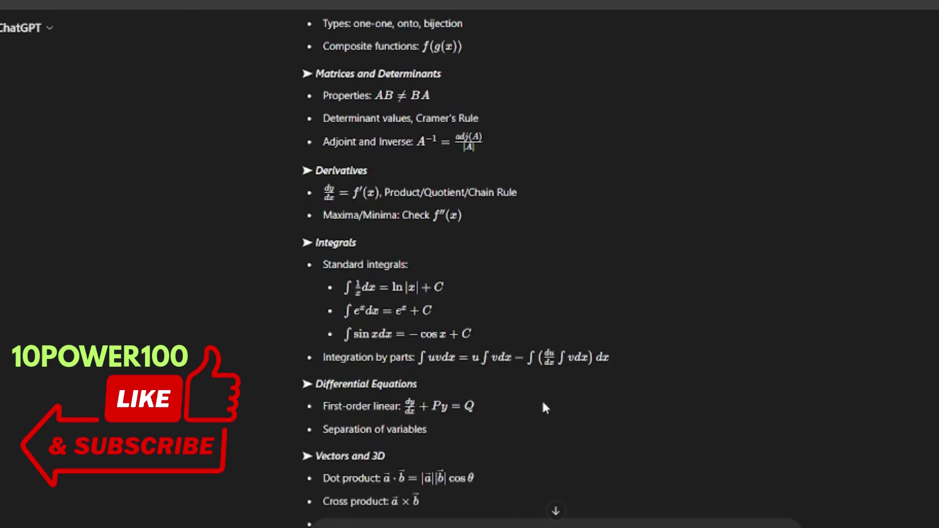
scroll(543, 403, "down", 3)
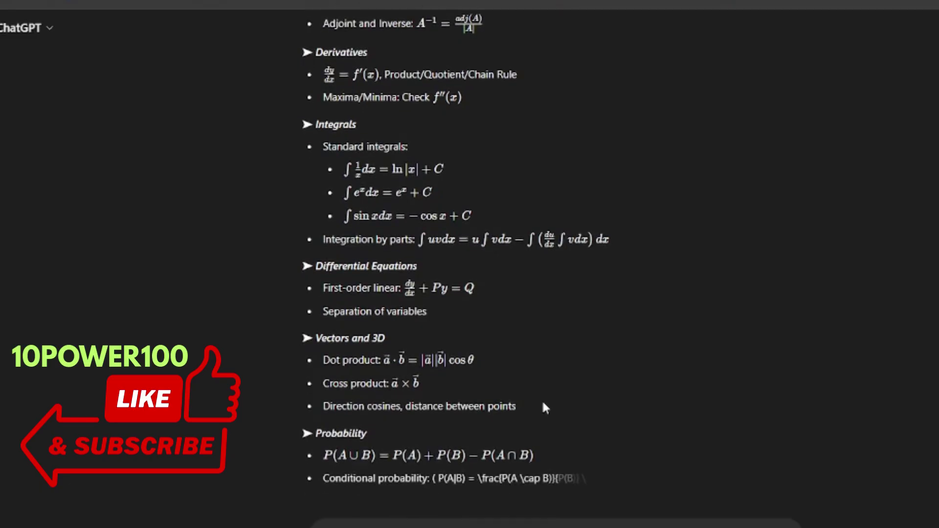
scroll(538, 408, "down", 2)
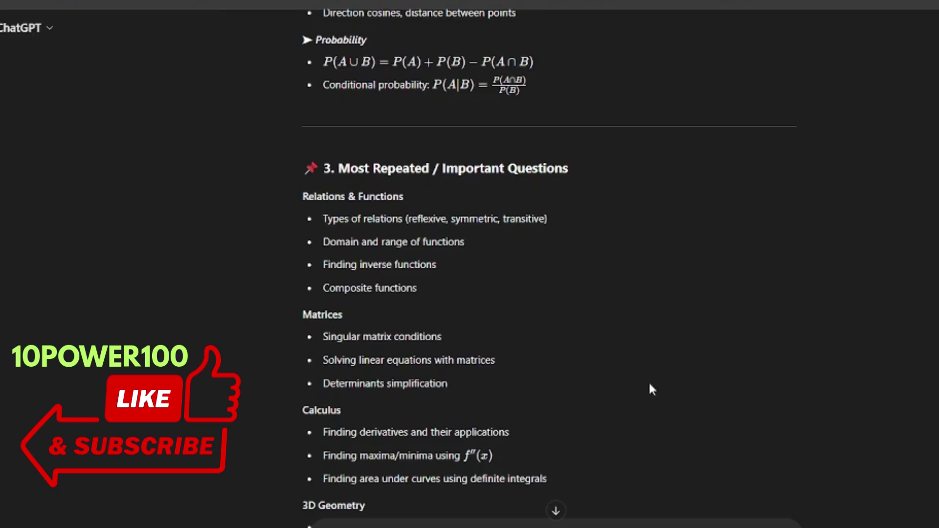
- Scroll to the reply's end, past 'Must-Practice Question Types by Topic' to the closing offer
scroll(646, 382, "down", 5)
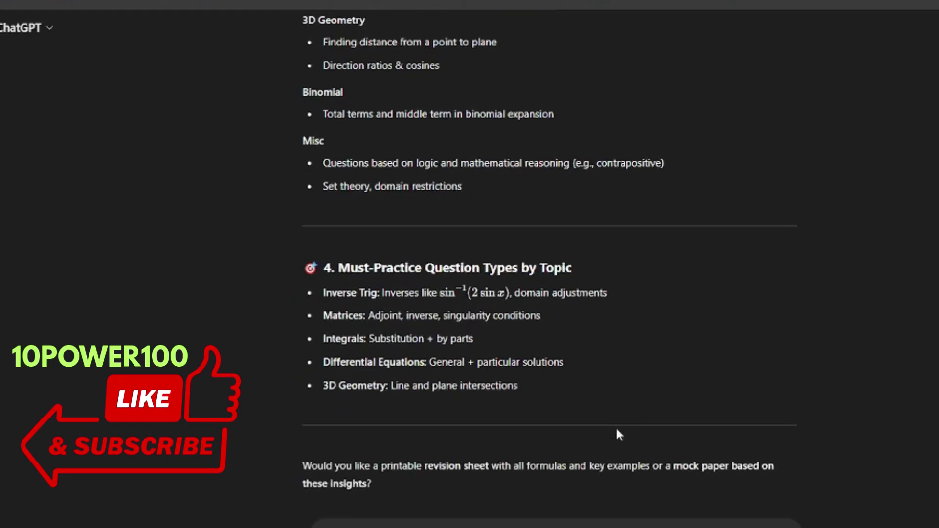
scroll(617, 434, "down", 1)
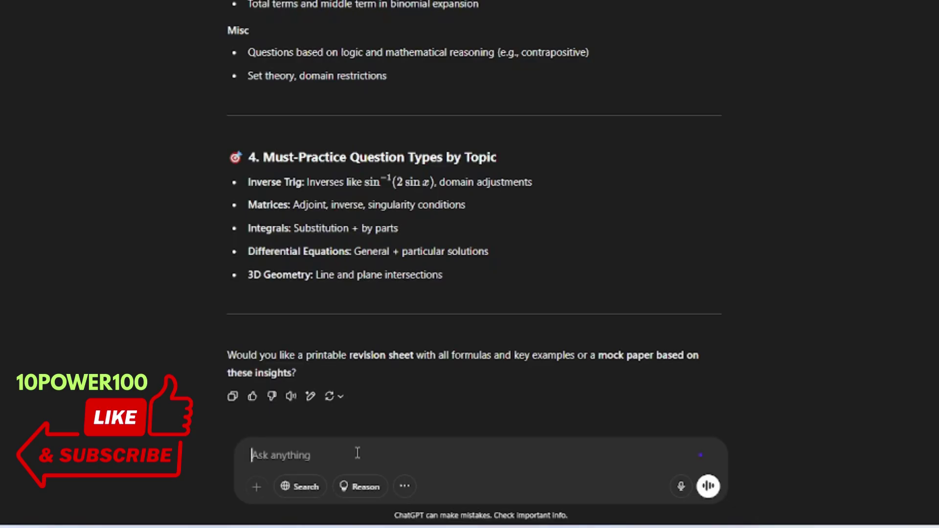
- Ask ChatGPT: 'Give me a study plan to complete all of these topics in 4 days'
type("Gib")
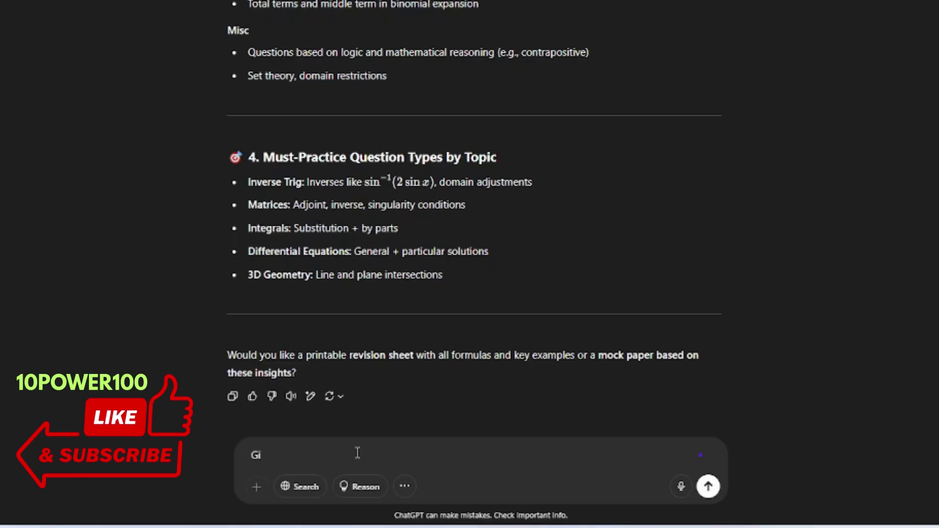
type("ve me")
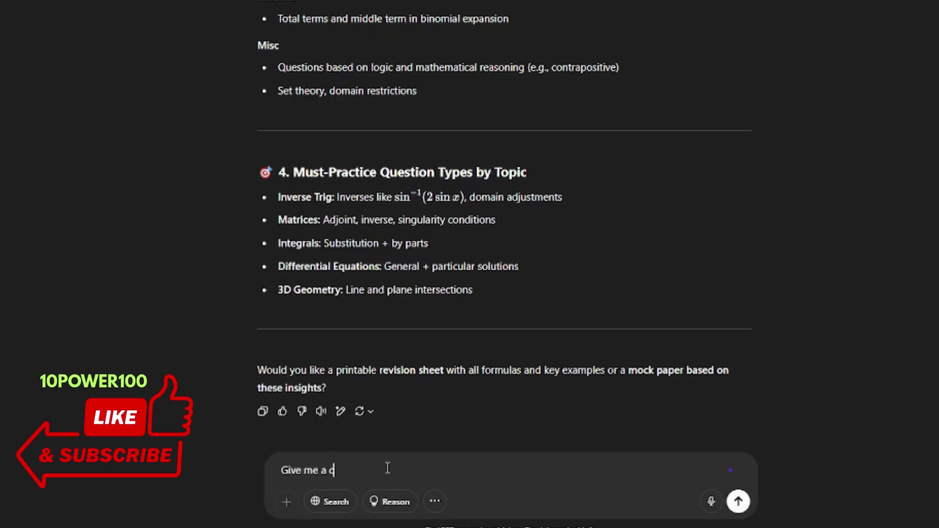
type("a study plan to complete ")
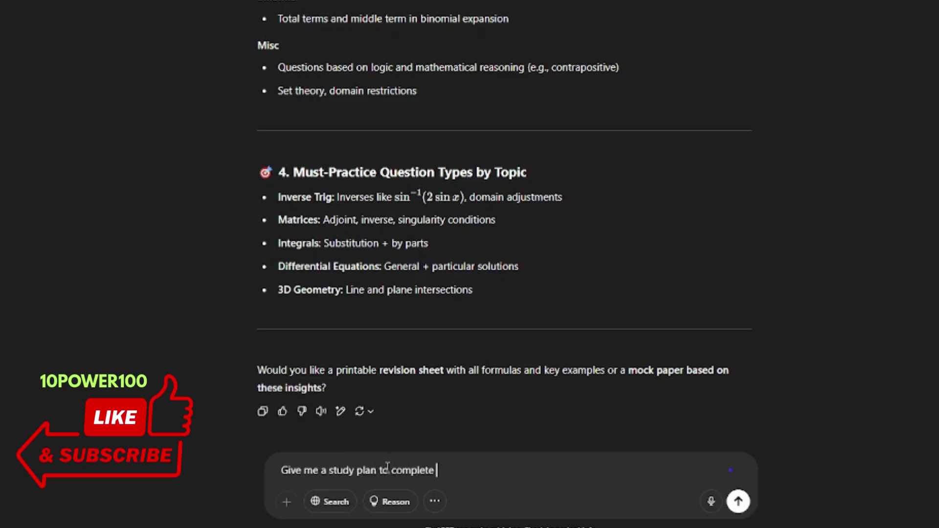
type("all of these top")
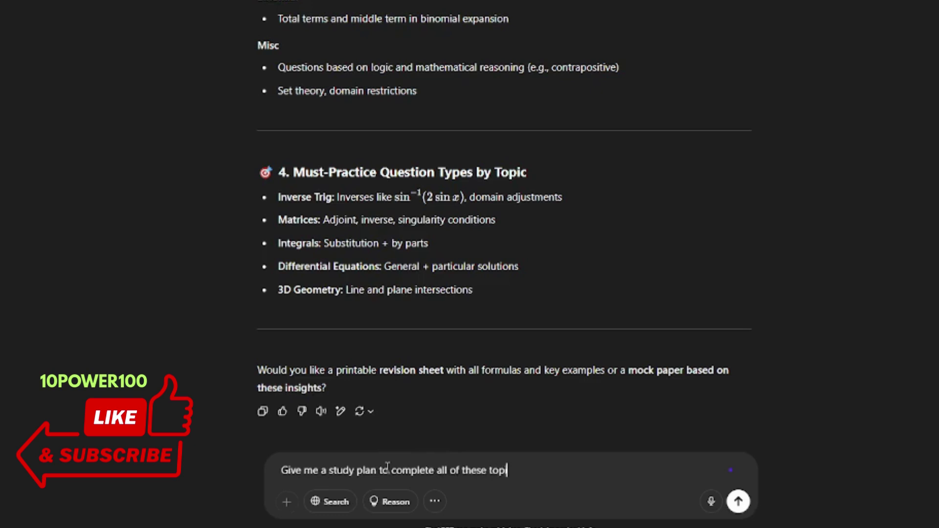
type("ics in 4 bdays")
key("BackSpace")
key("BackSpace")
key("BackSpace")
type("days")
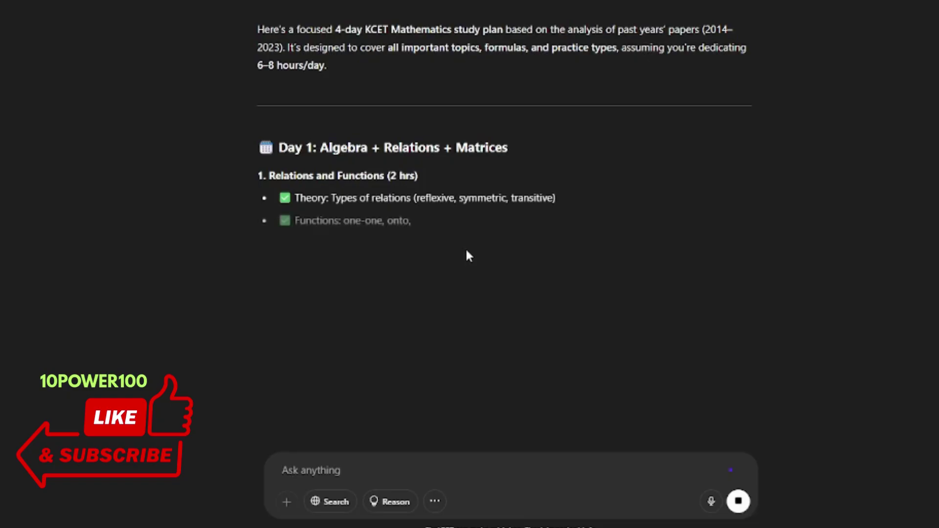
- Scroll back up to the uploaded KCET papers and the original analysis request
scroll(468, 255, "up", 20)
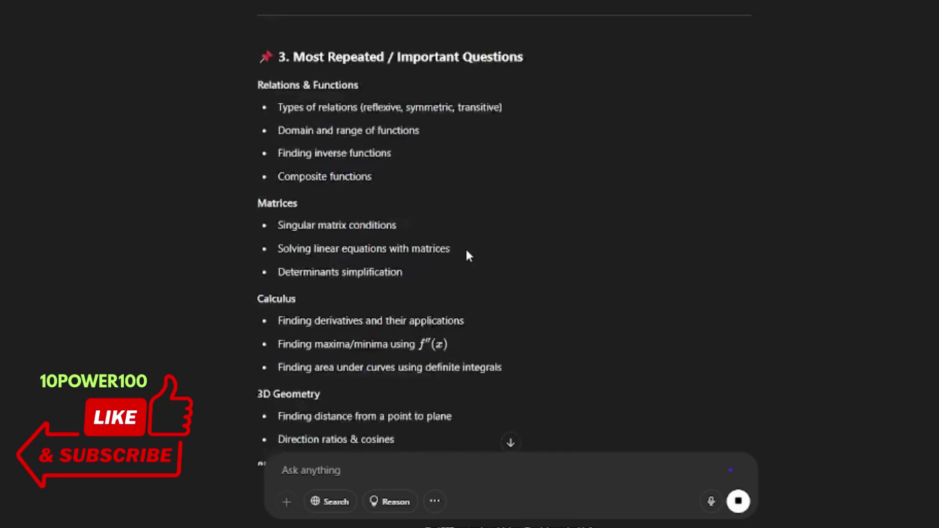
scroll(467, 252, "up", 15)
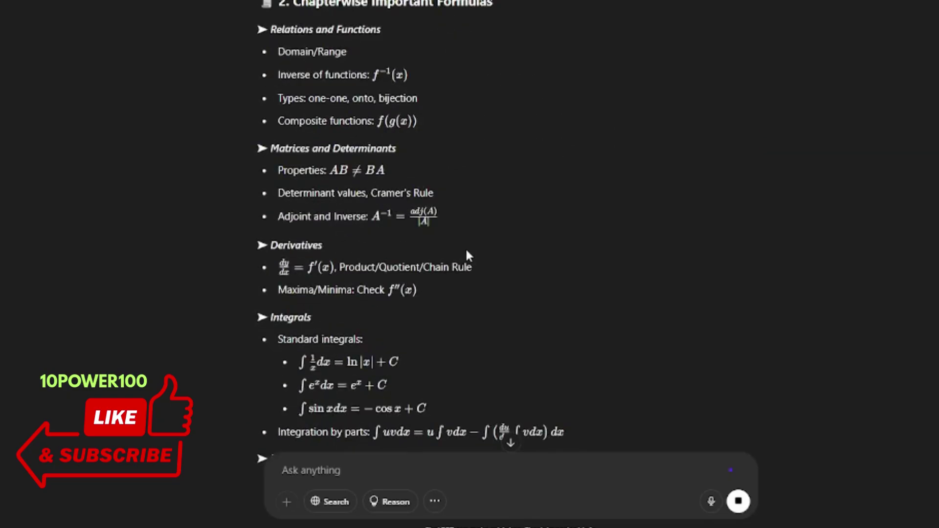
scroll(468, 255, "up", 15)
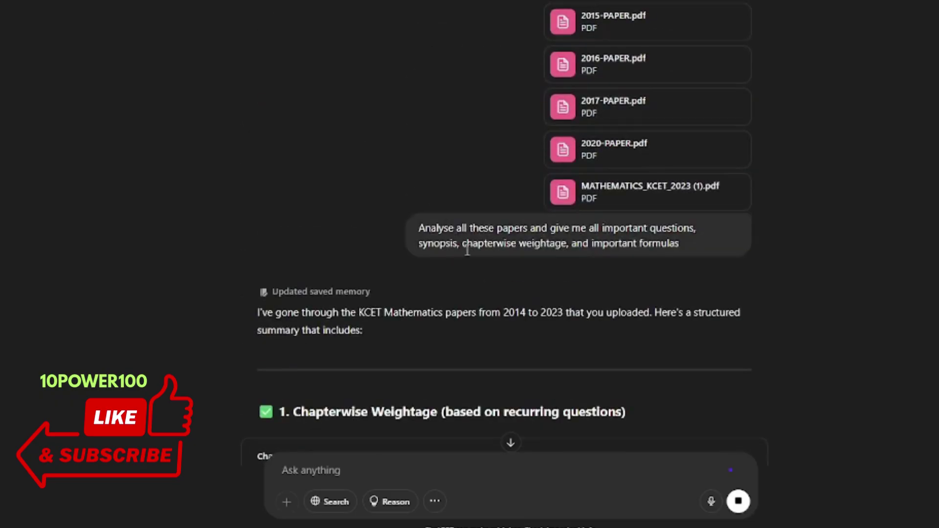
scroll(465, 250, "down", 20)
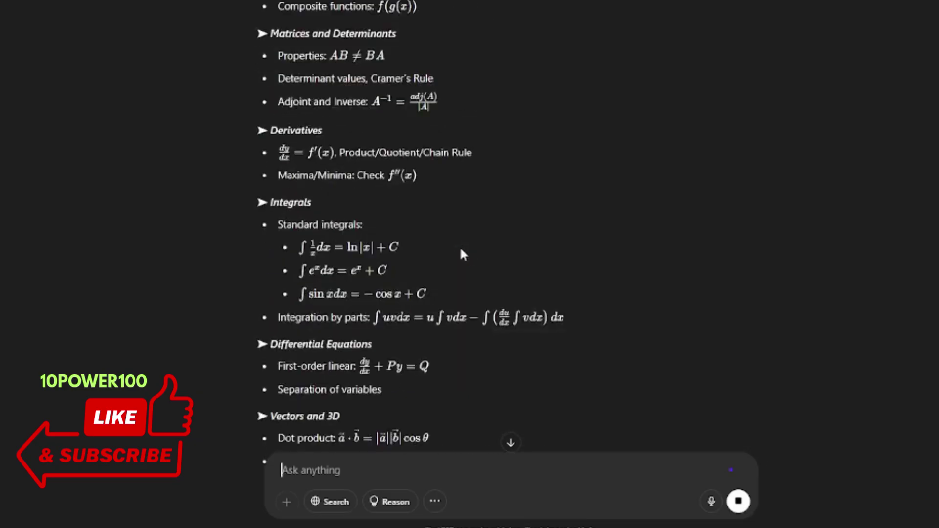
scroll(456, 249, "down", 15)
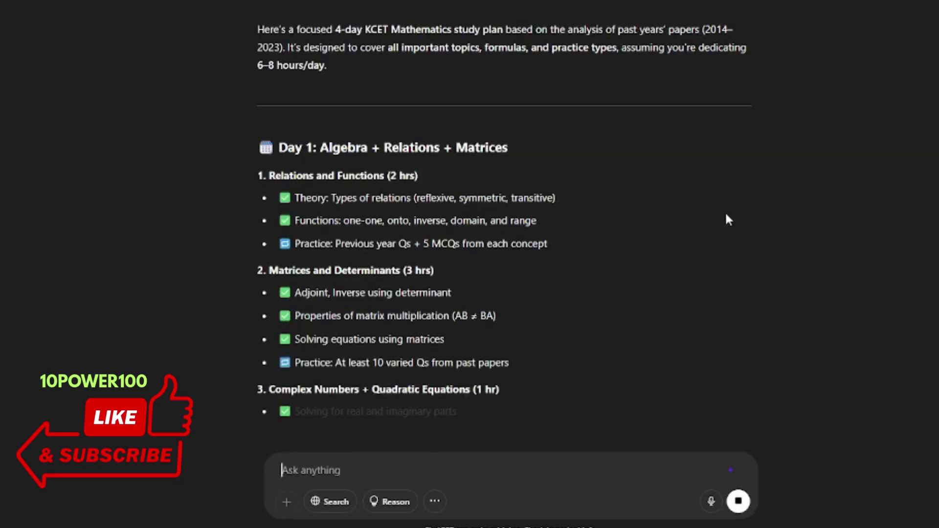
scroll(436, 425, "up", 20)
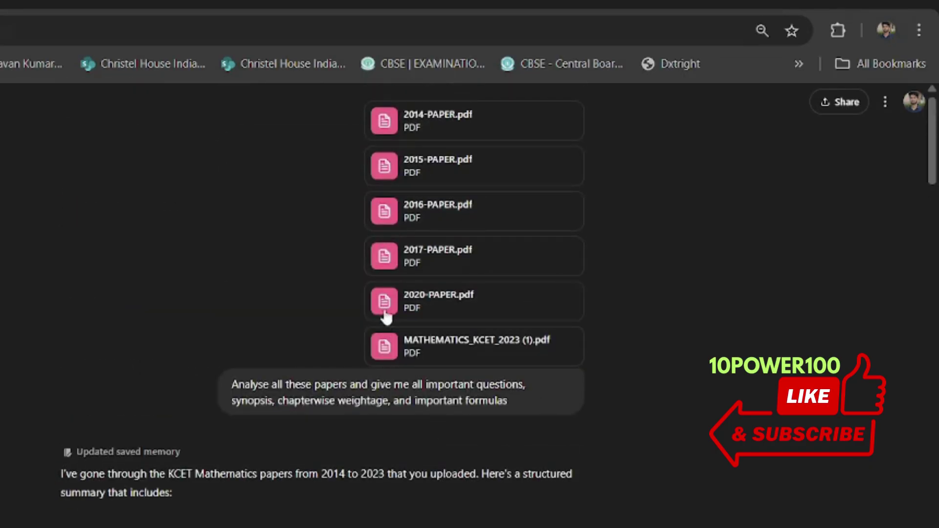
left_click(912, 105)
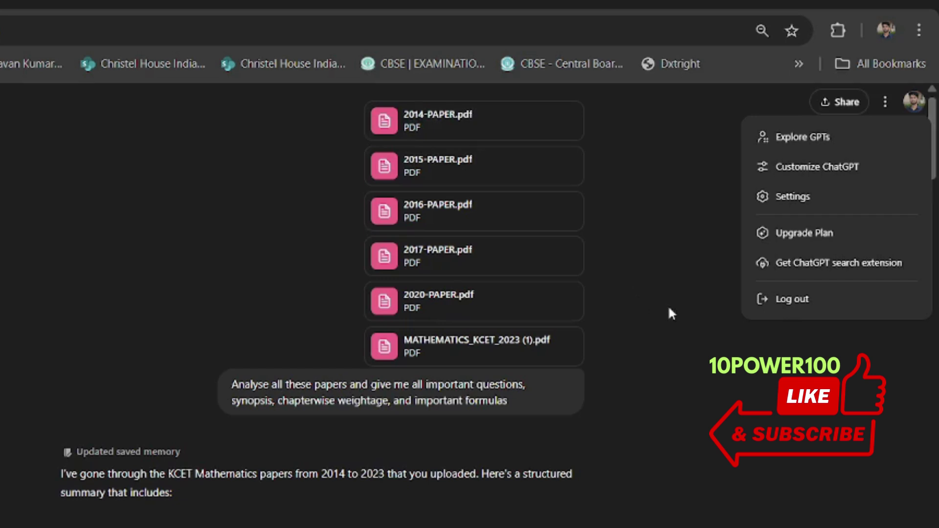
left_click(680, 338)
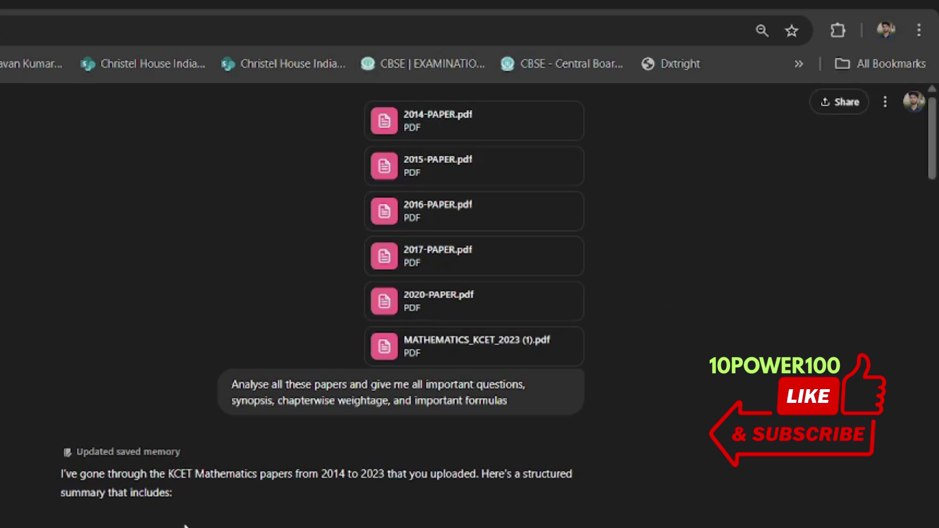